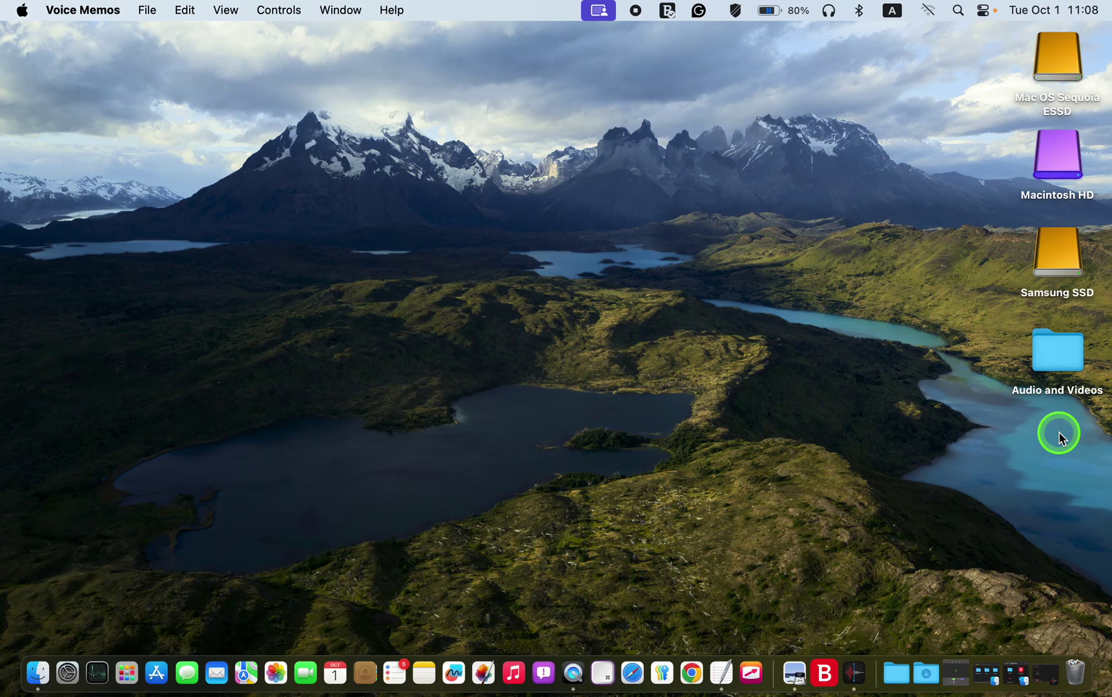
Step: Launch Voice Memos from Spotlight search
left_click(958, 13)
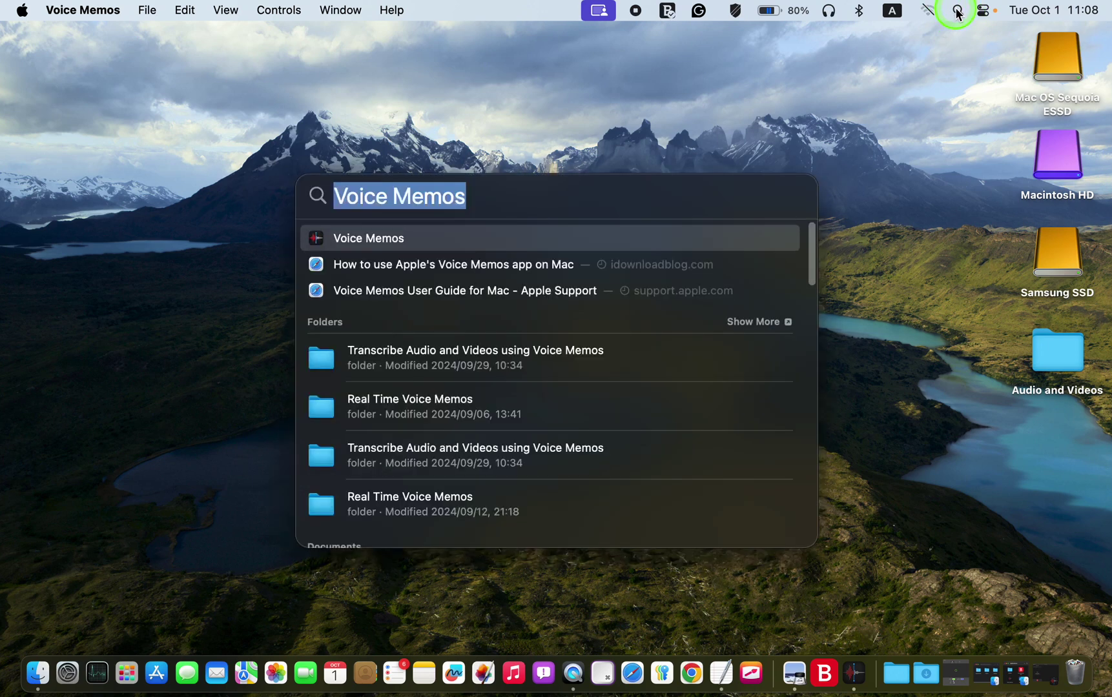
left_click(386, 240)
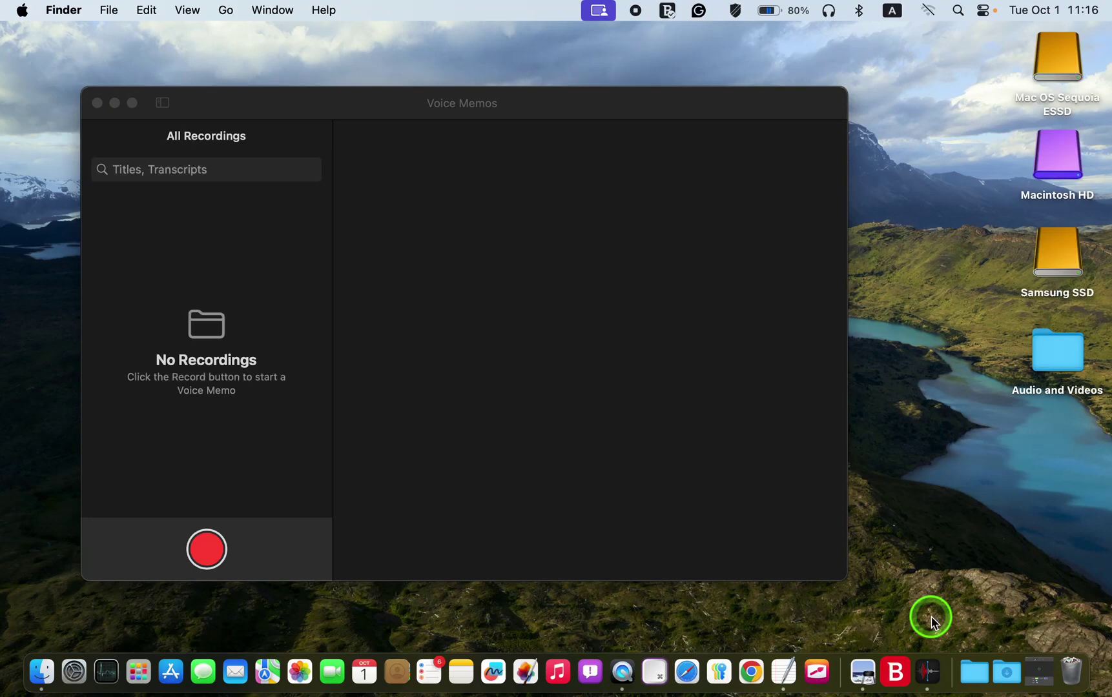
Step: Set Voice Memos to Keep in Dock, then quit the app
right_click(928, 670)
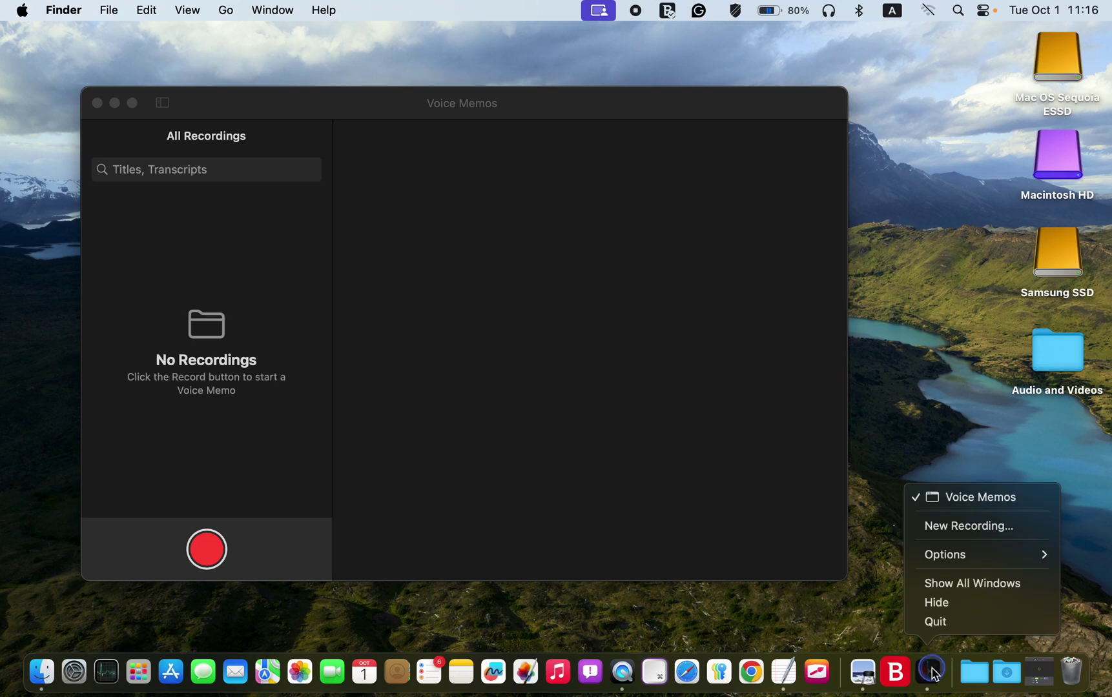
mouse_move(938, 553)
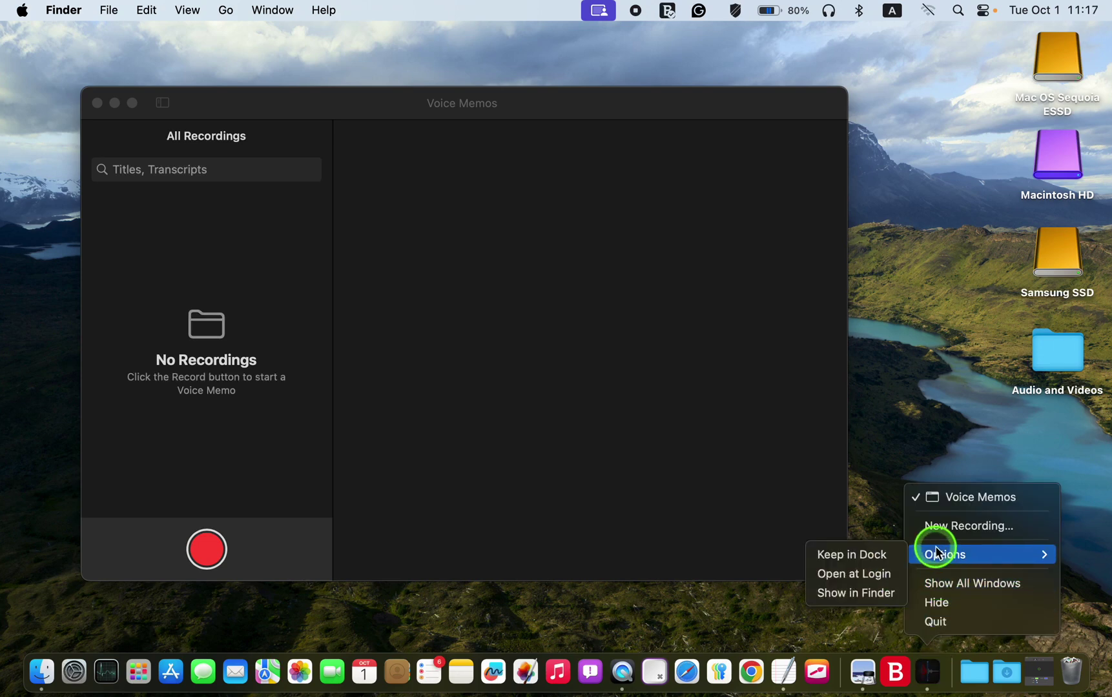
left_click(882, 556)
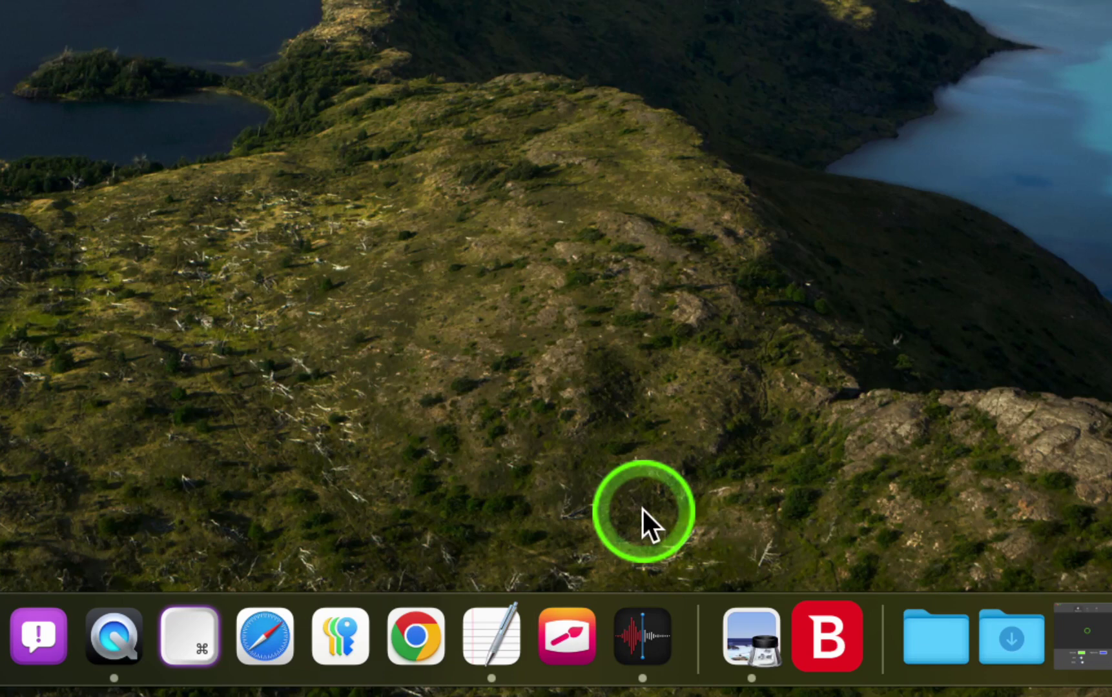
right_click(658, 620)
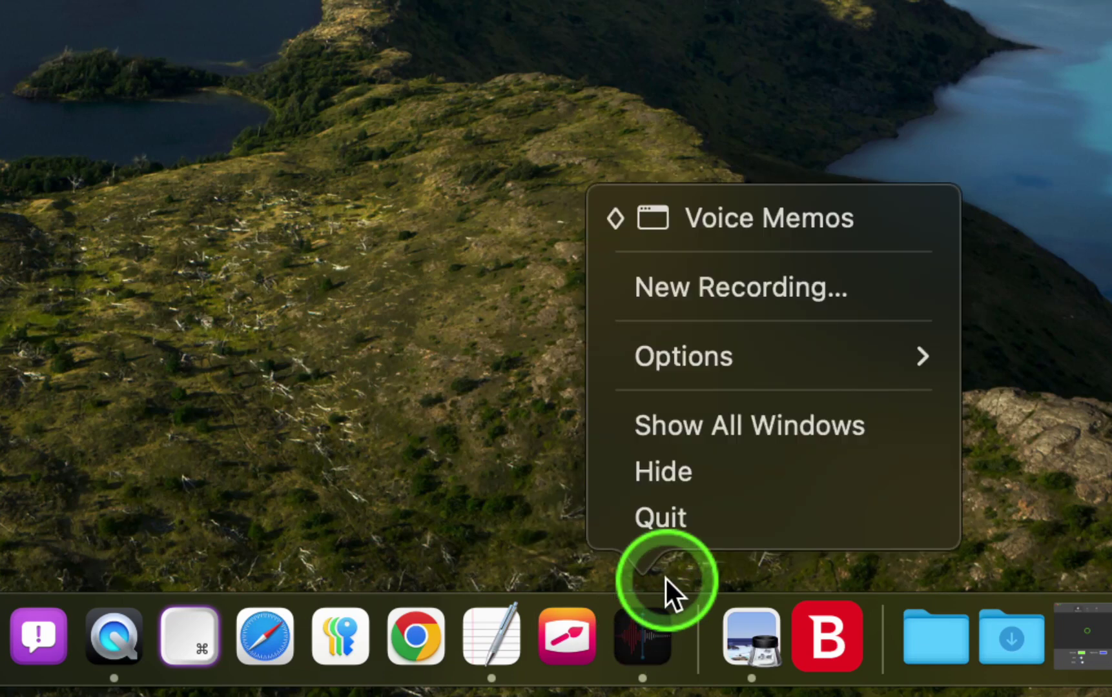
left_click(659, 519)
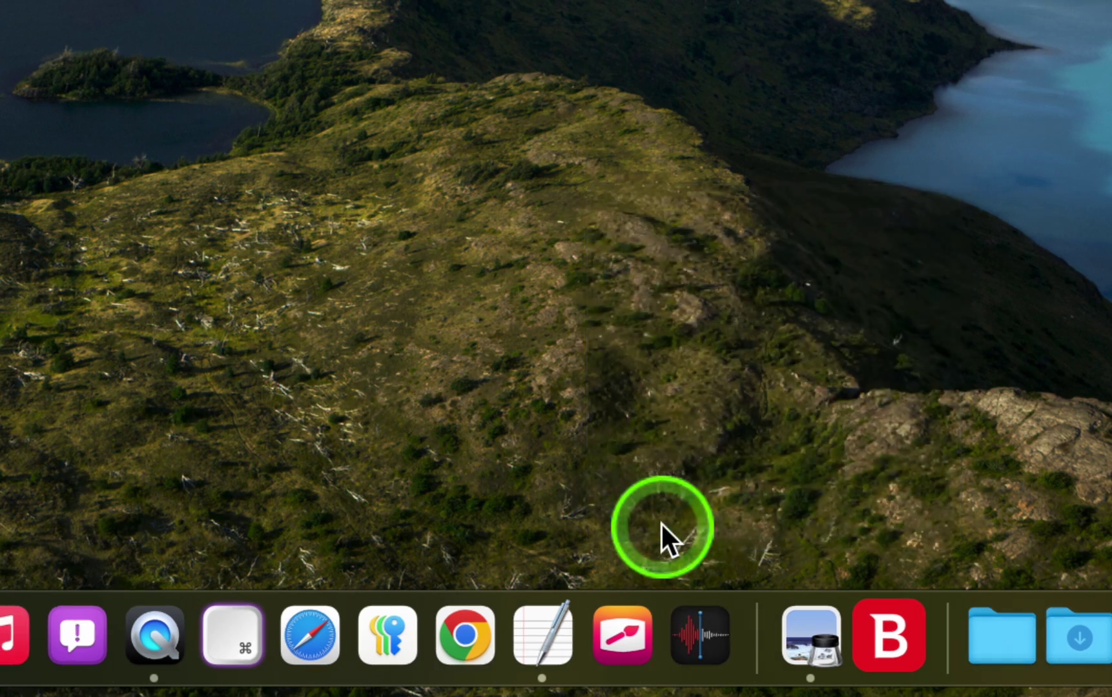
Step: Drag the Voice Memos icon off the Dock until it is removed
left_click(692, 633)
left_click_drag(692, 636, 671, 215)
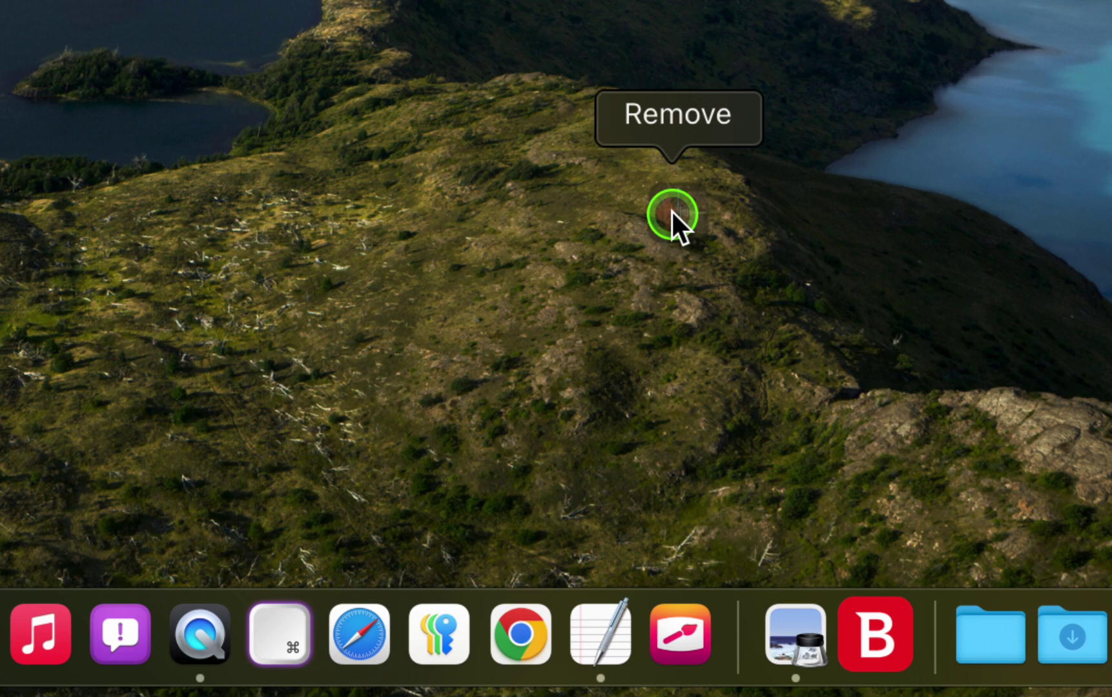
left_click_drag(671, 211, 671, 209)
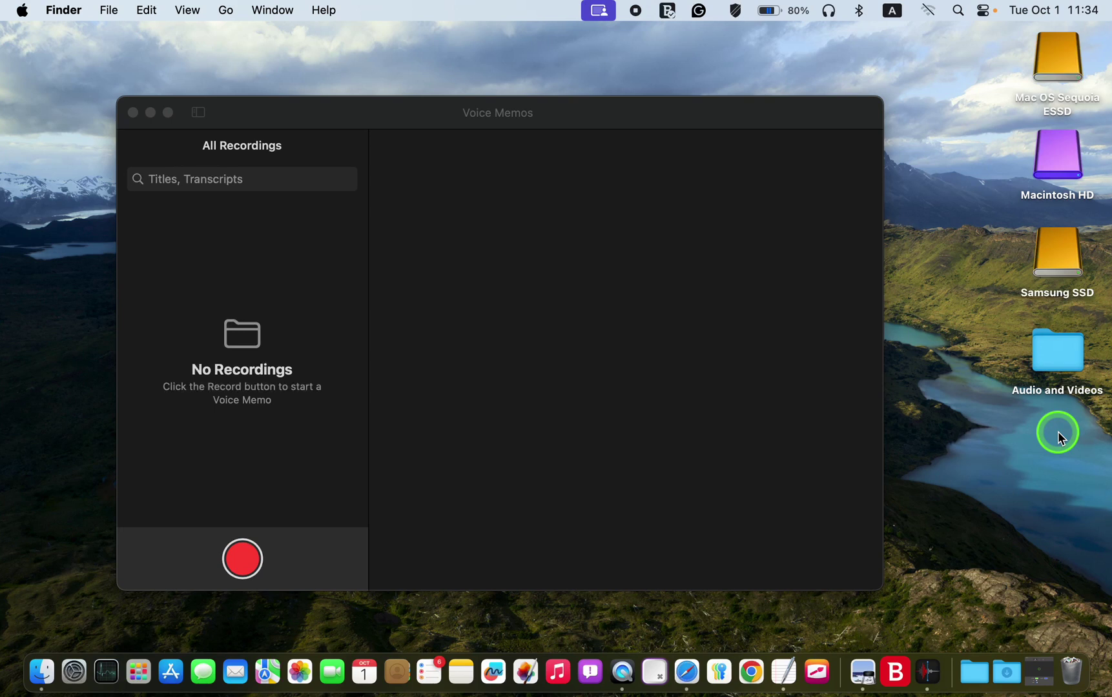
Step: Duplicate the Audio and Videos folder on the desktop
right_click(1054, 359)
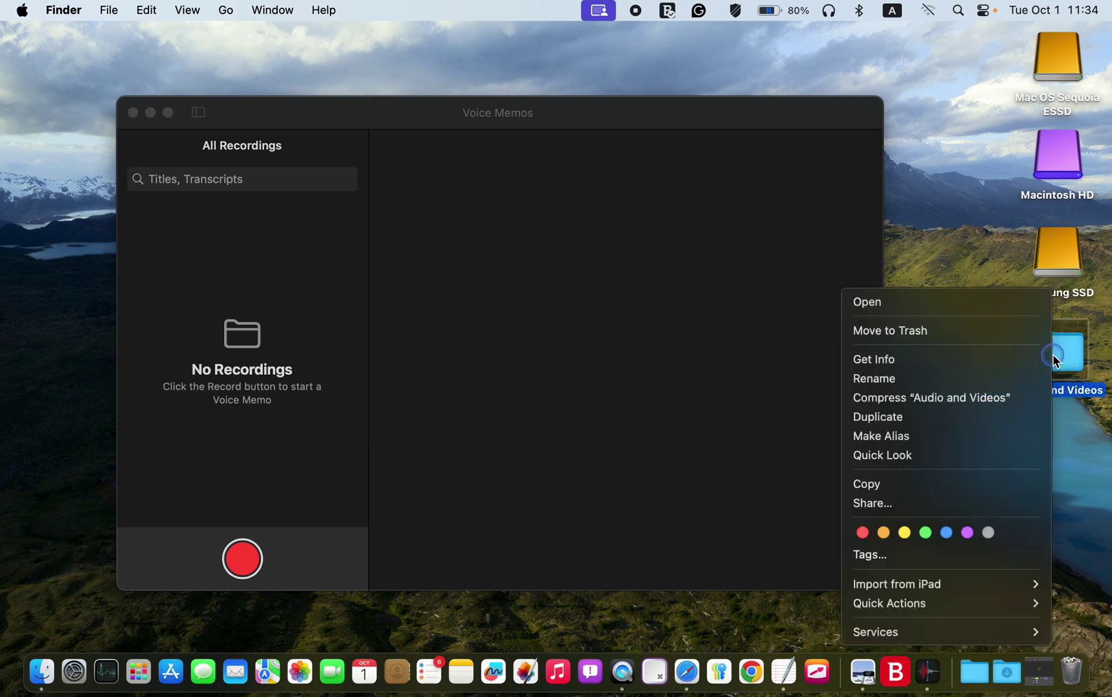
left_click(999, 427)
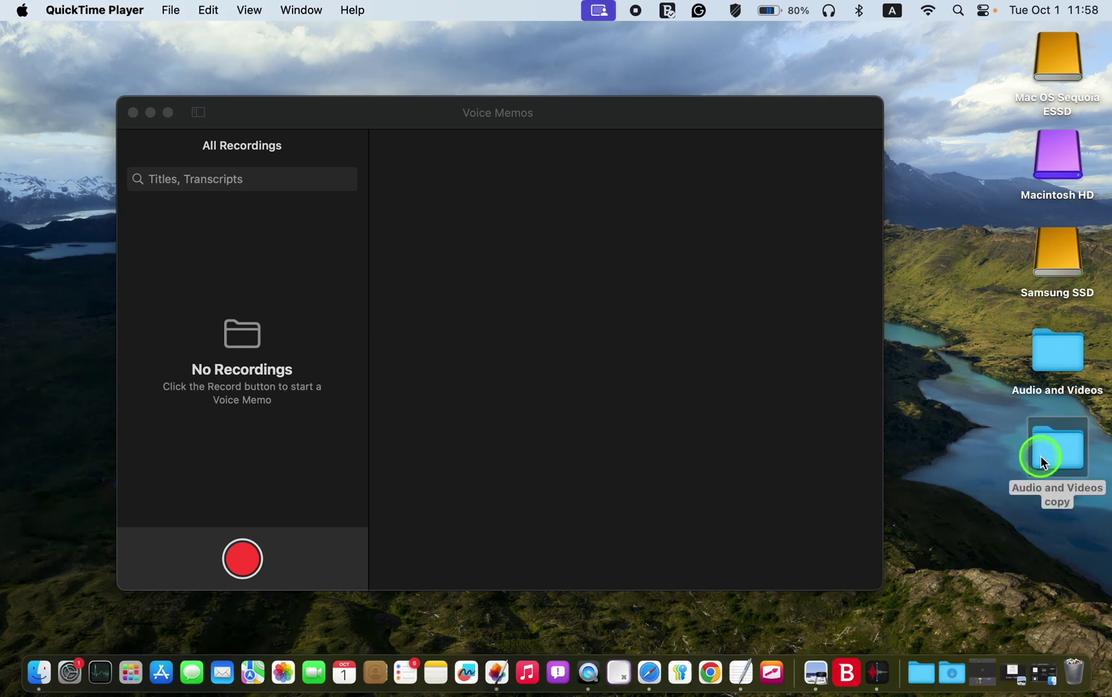
Step: Open the Audio and Videos copy folder and import Audio-1.m4a into Voice Memos
double_click(1042, 453)
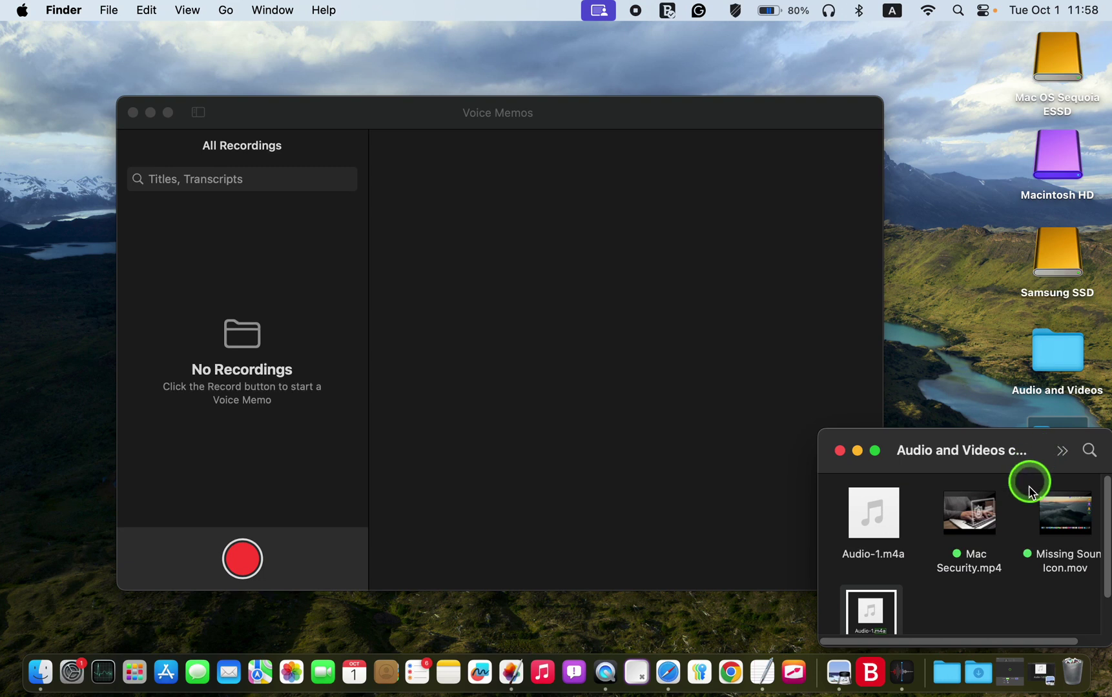
left_click_drag(873, 507, 174, 243)
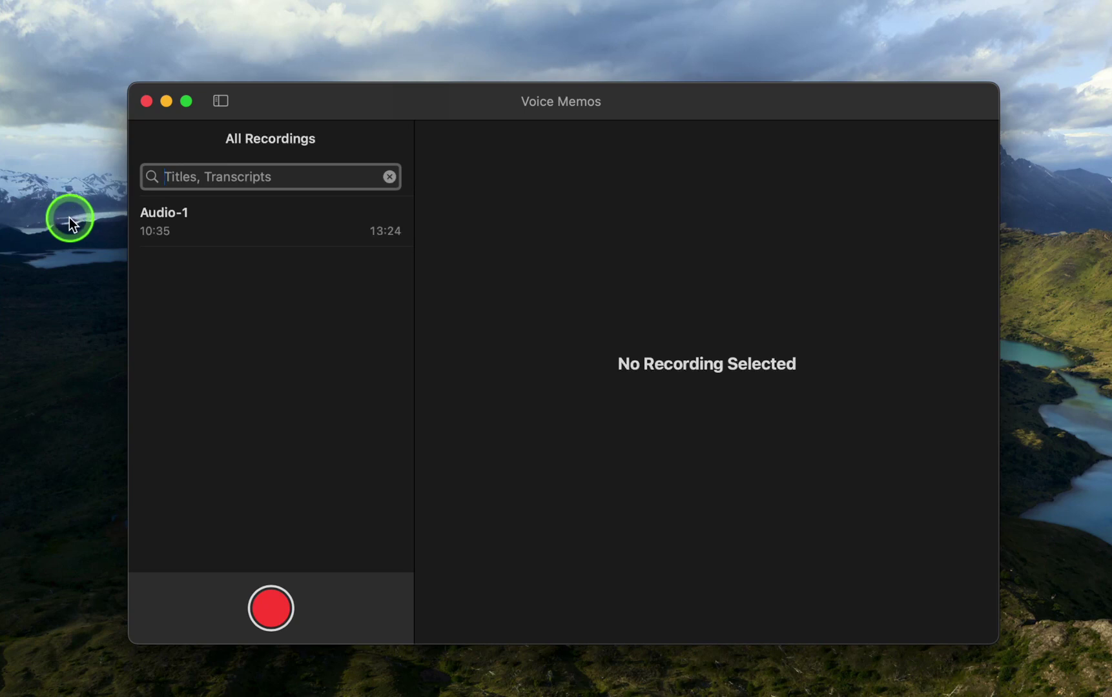
Step: Show the Audio-1 transcript, then play the recording and pause it at 00:08.92
left_click(153, 219)
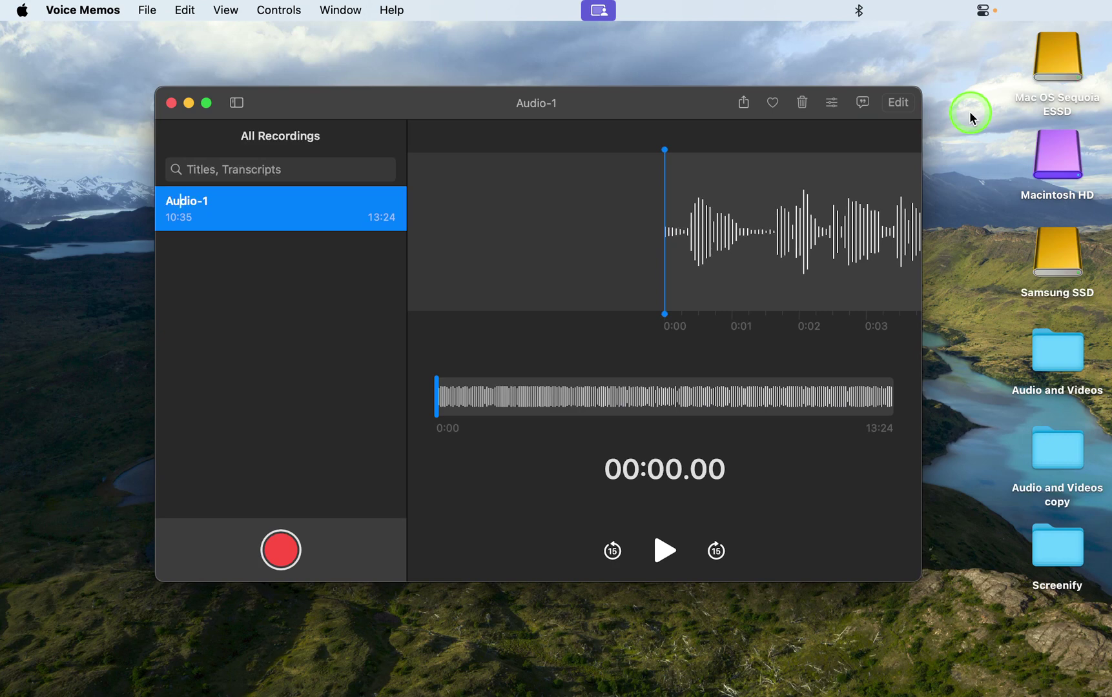
left_click(863, 102)
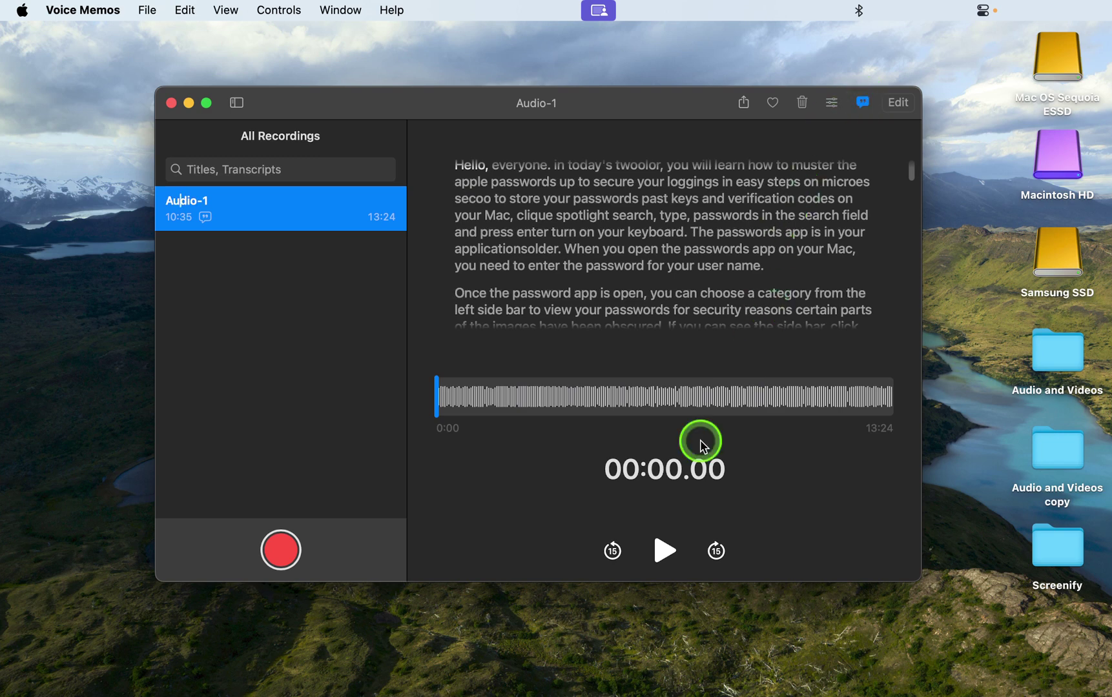
scroll(733, 284, "up", 1)
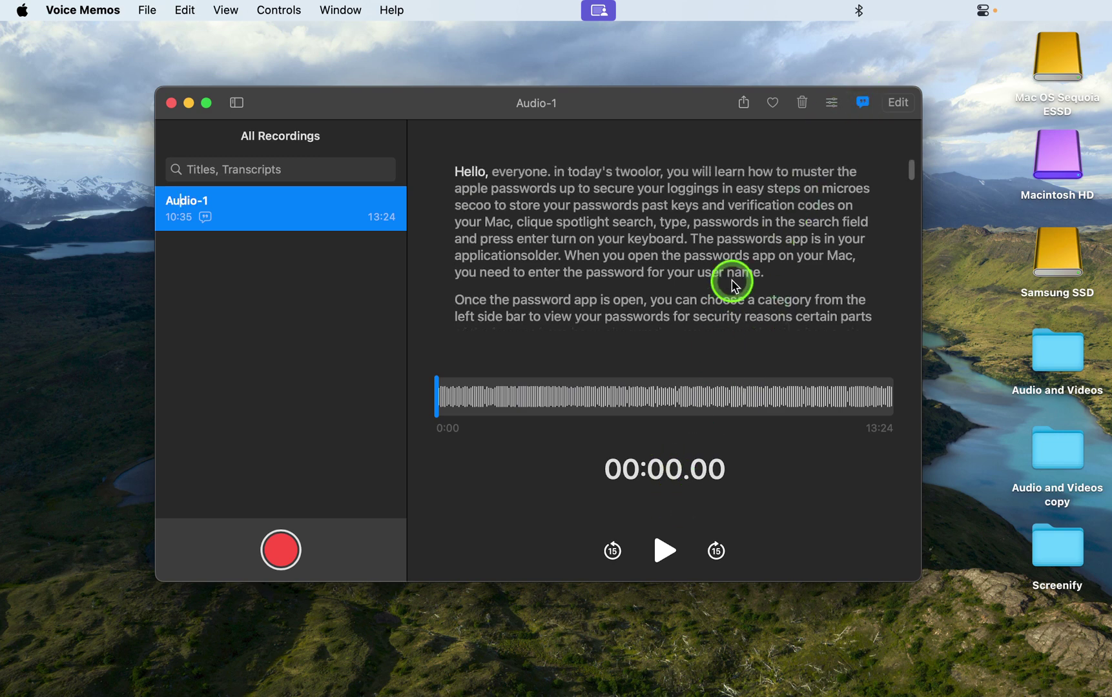
left_click(665, 551)
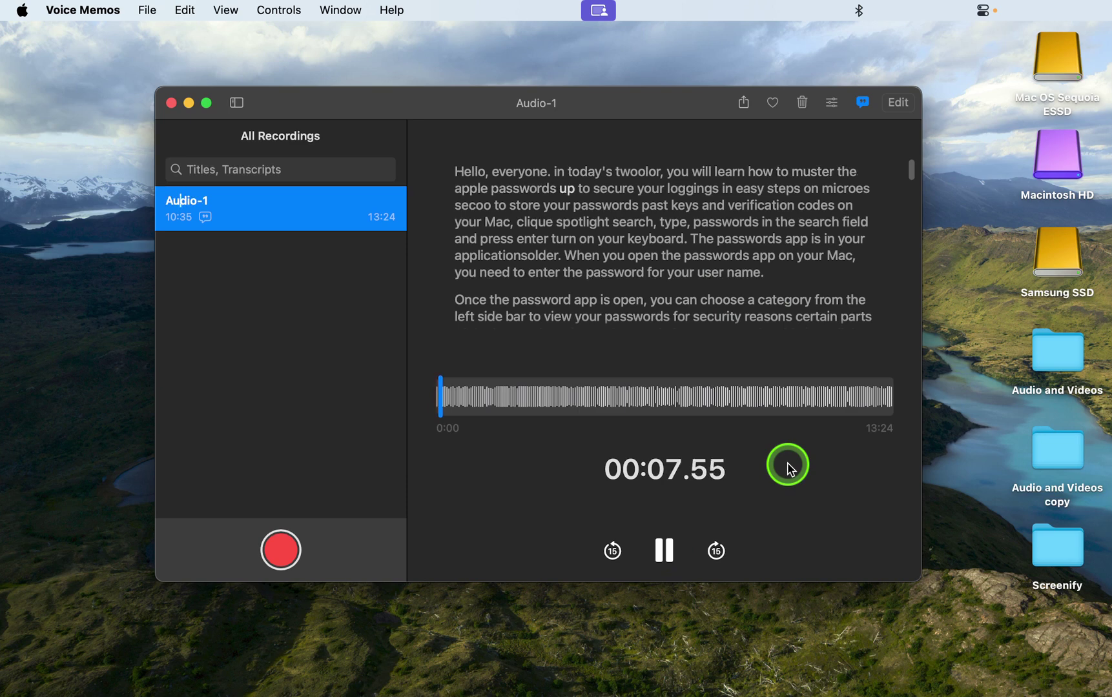
left_click(665, 554)
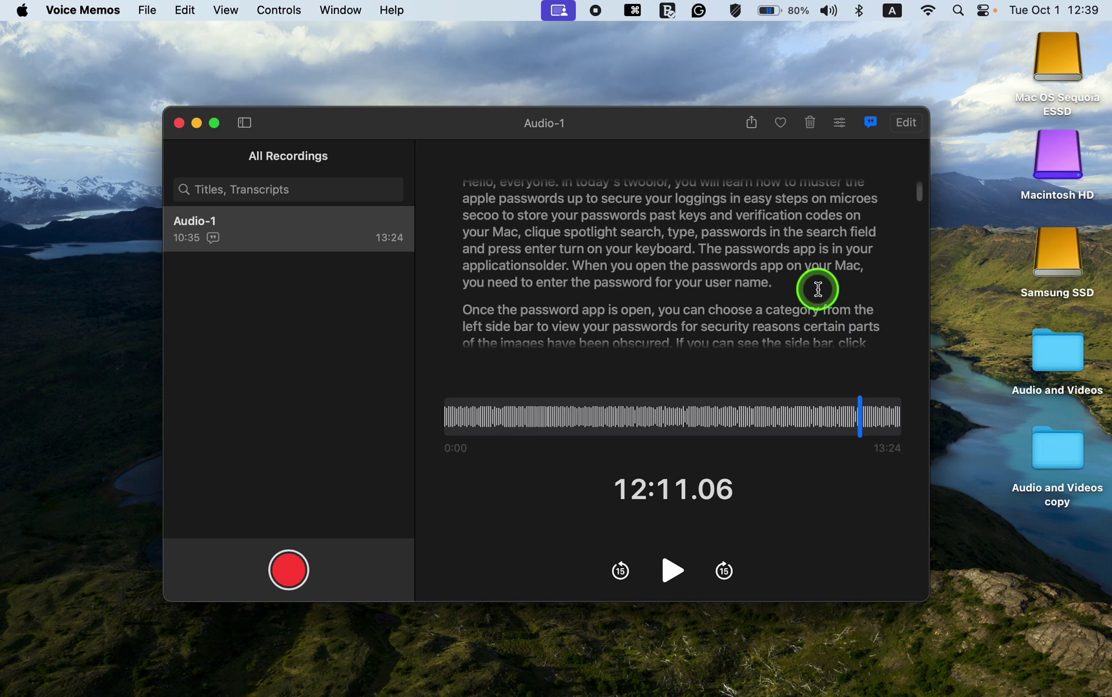
Step: Copy the entire Audio-1 transcript and paste it into a new TextEdit document
key("super+a")
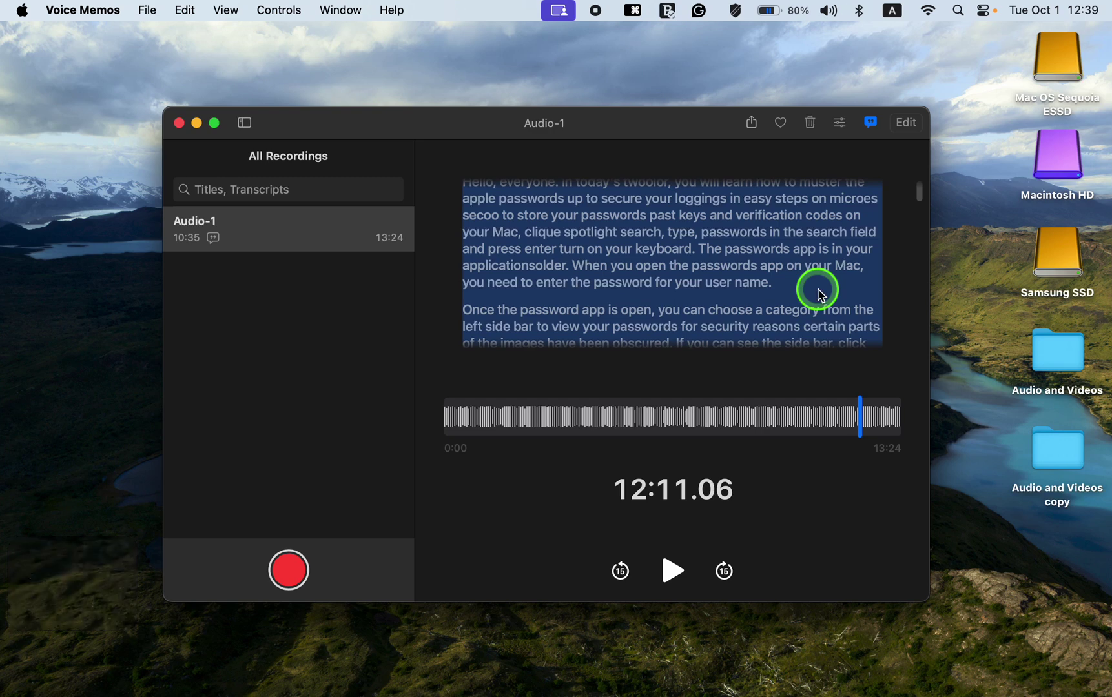
key("super+c")
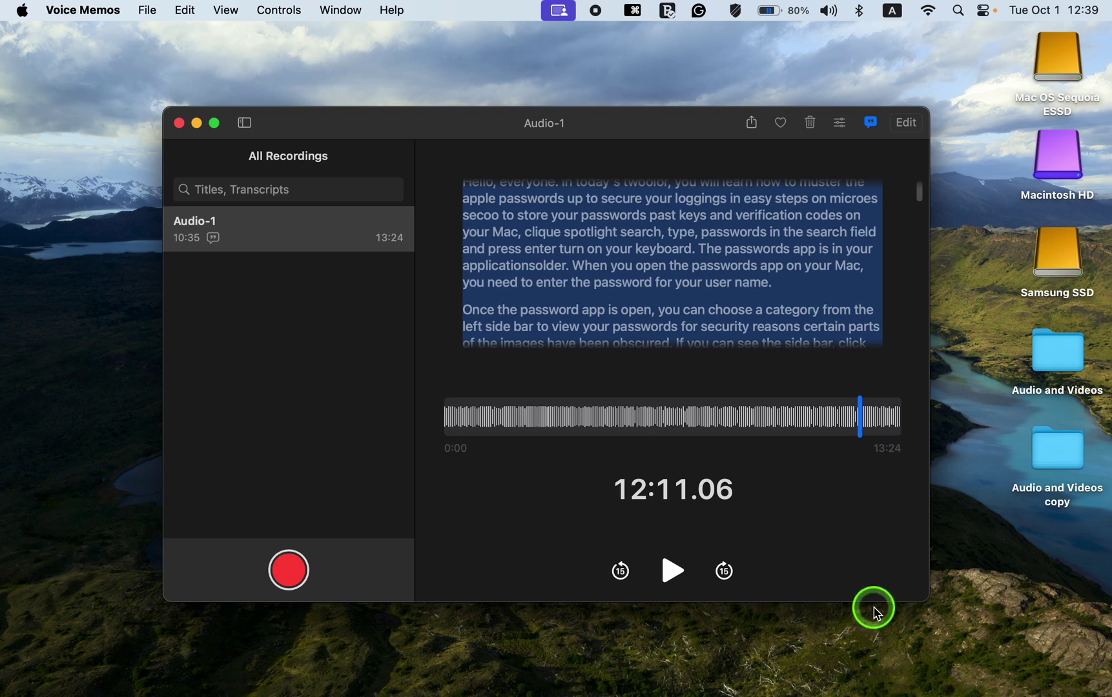
mouse_move(871, 686)
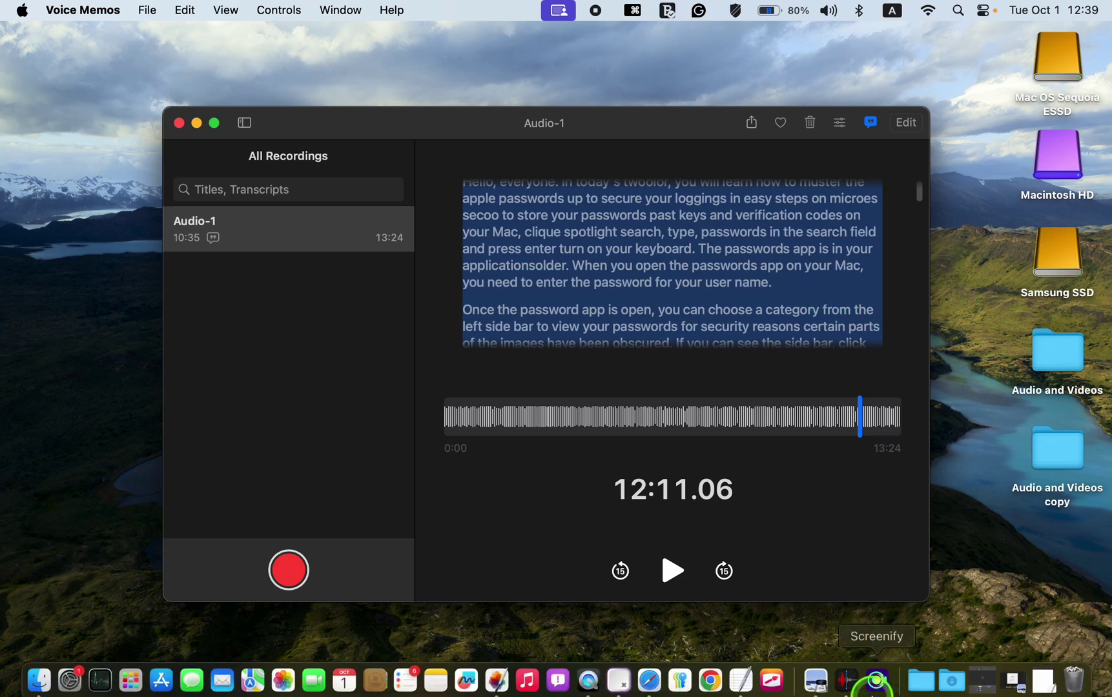
left_click(747, 674)
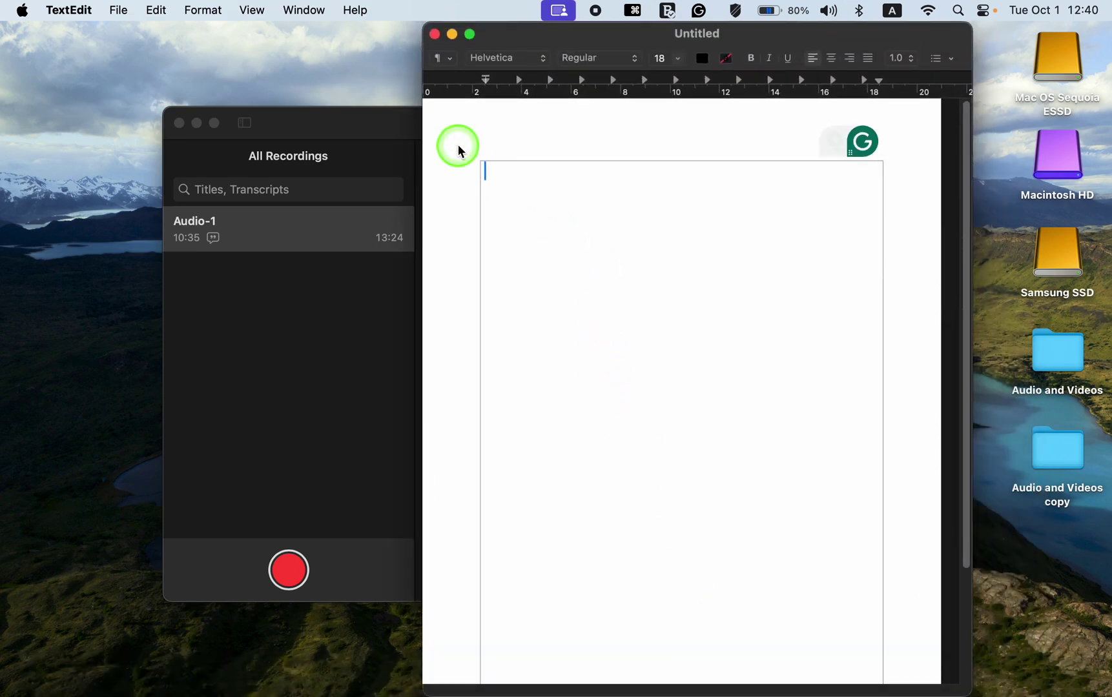
key("super+v")
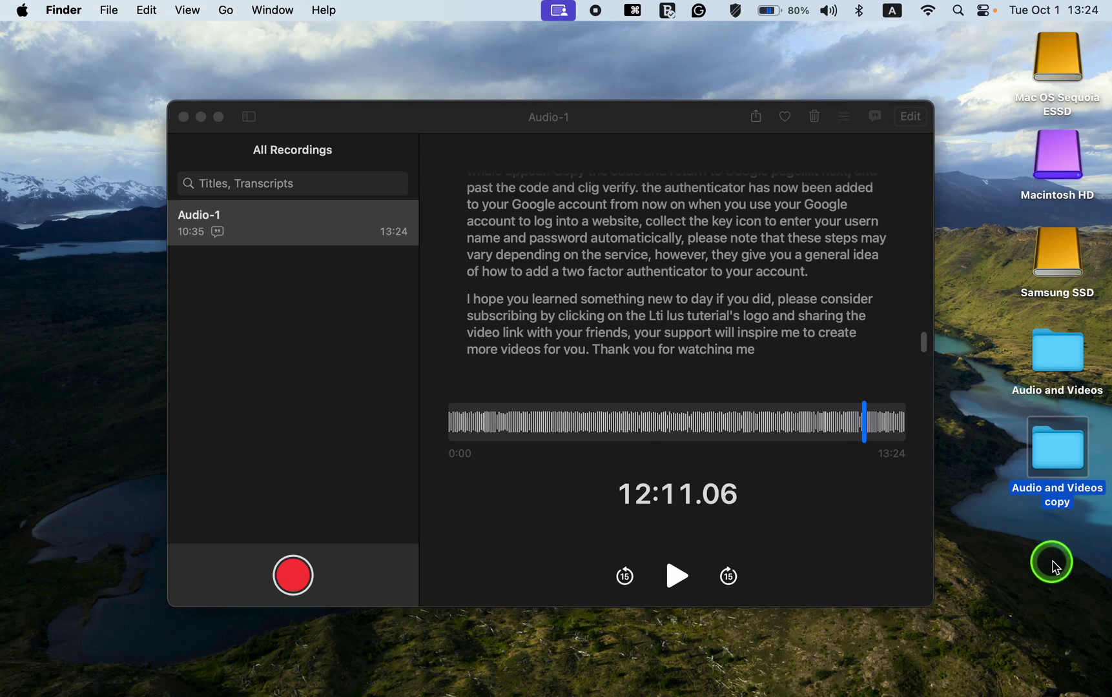
Step: Open the Audio and Videos copy folder and try dropping Mac Security.mp4 into Voice Memos
double_click(1064, 478)
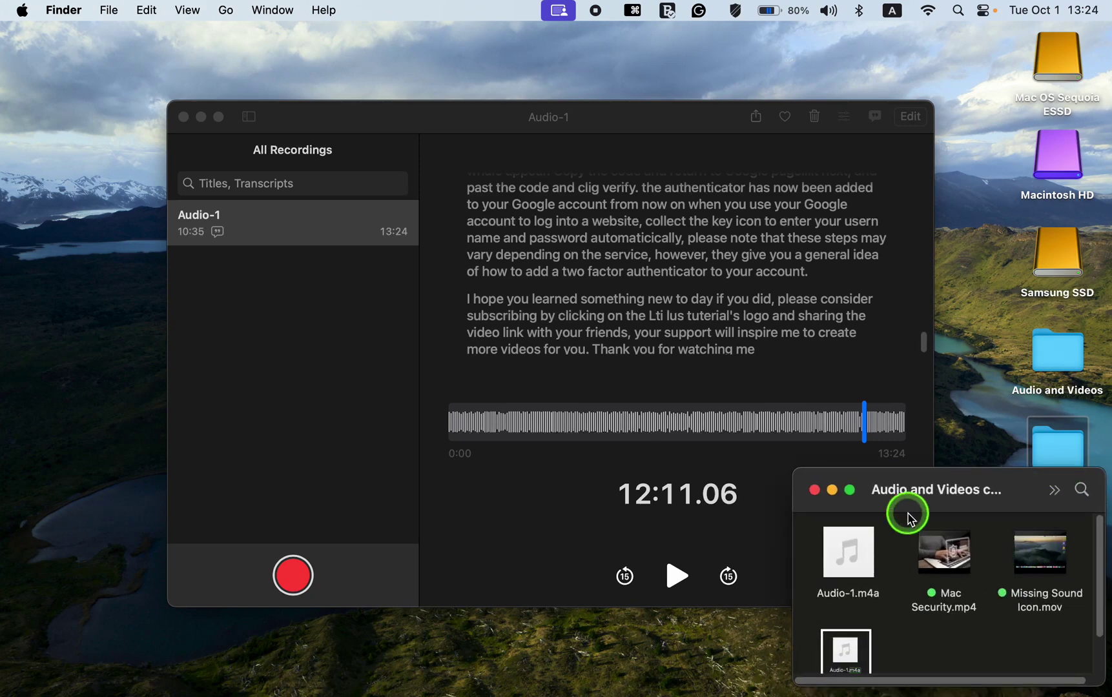
left_click_drag(943, 553, 308, 313)
left_click_drag(928, 556, 288, 310)
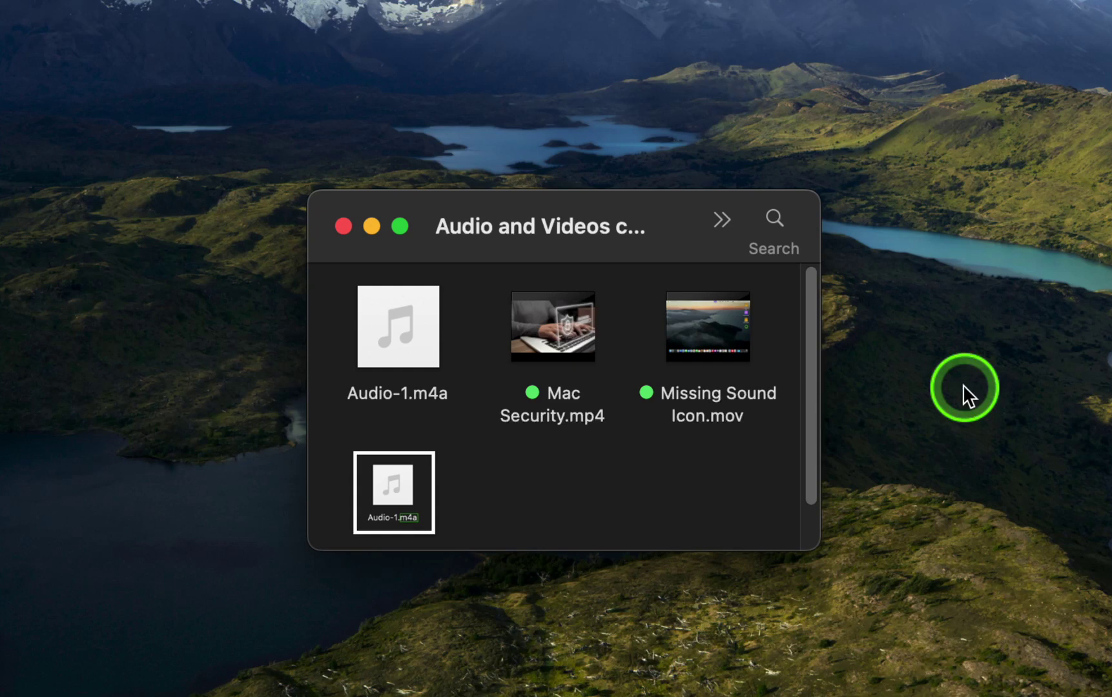
Step: Rename Mac Security.mp4 to Mac Security.m4a and confirm using the .m4a extension
left_click(575, 413)
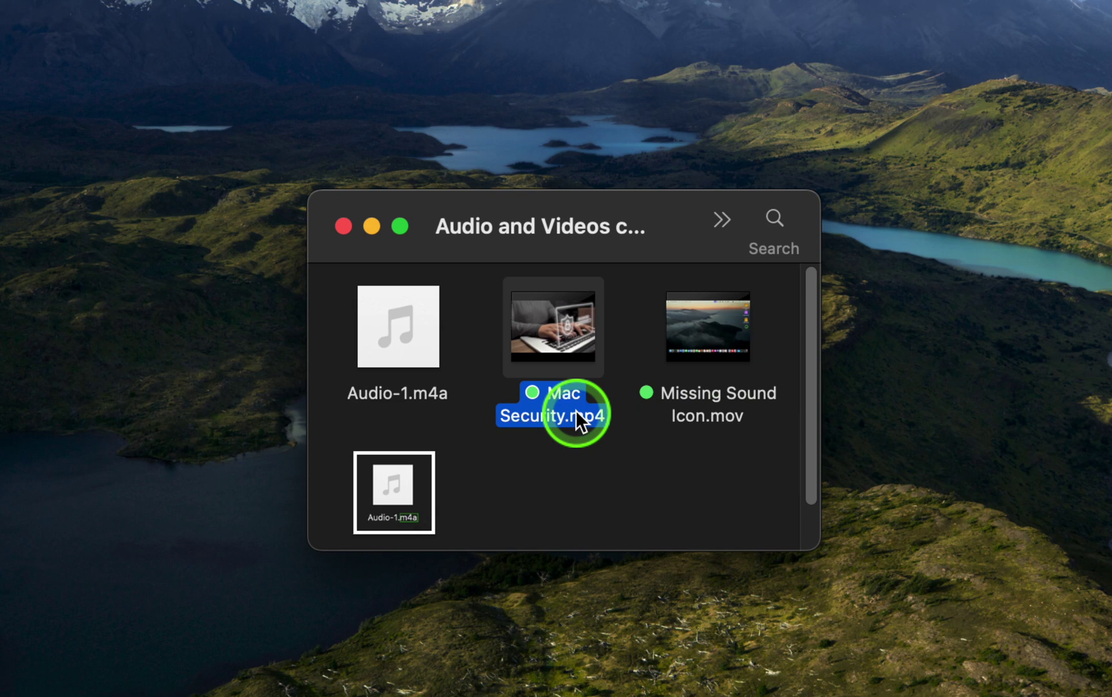
key("Return")
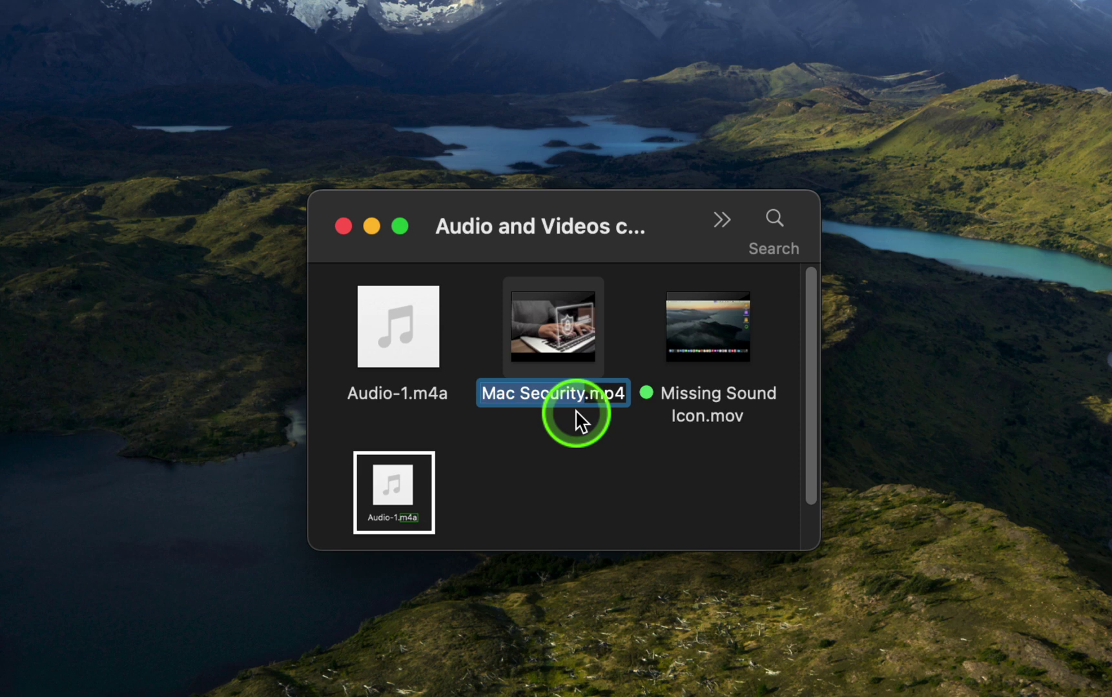
left_click(591, 392)
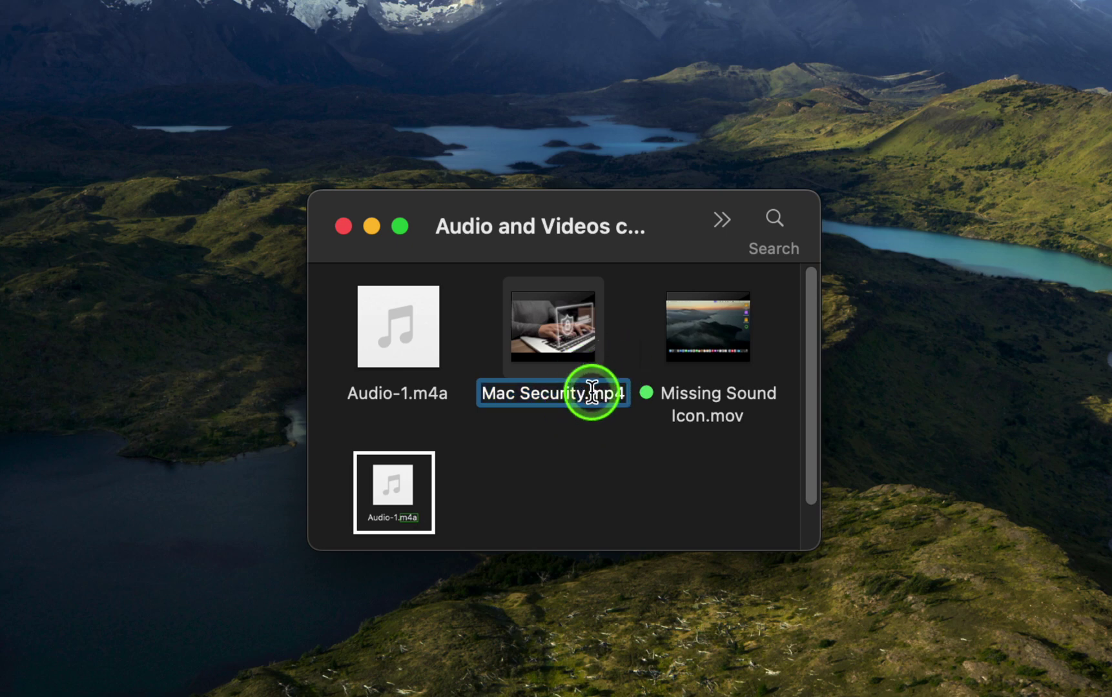
left_click_drag(591, 391, 629, 391)
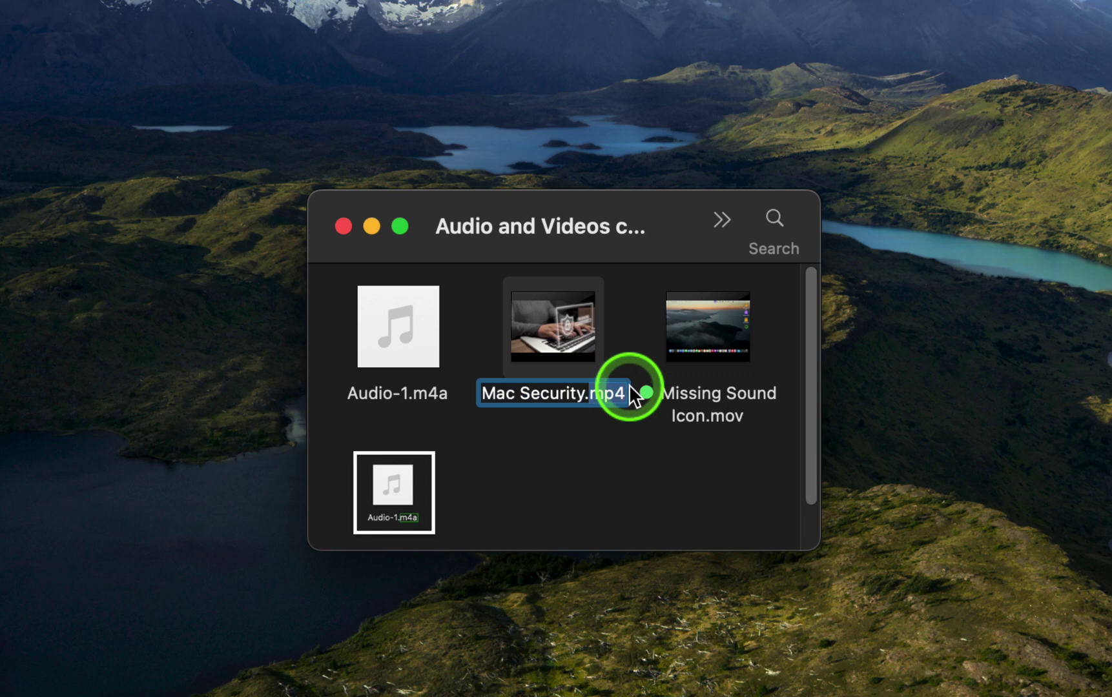
type("m4a")
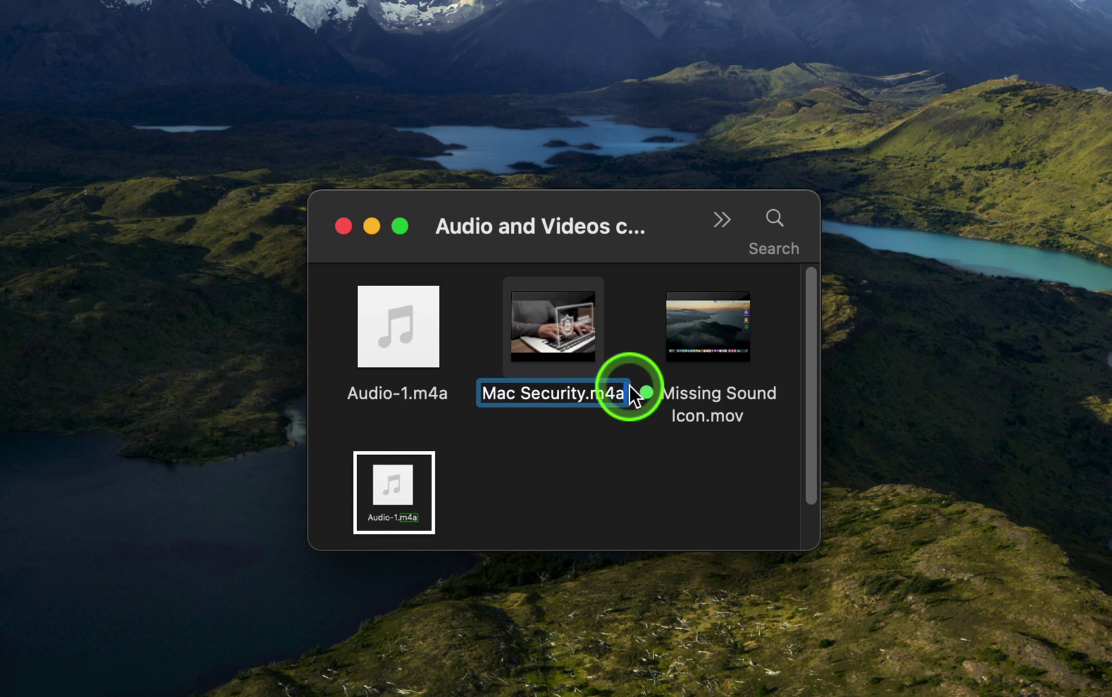
left_click(600, 503)
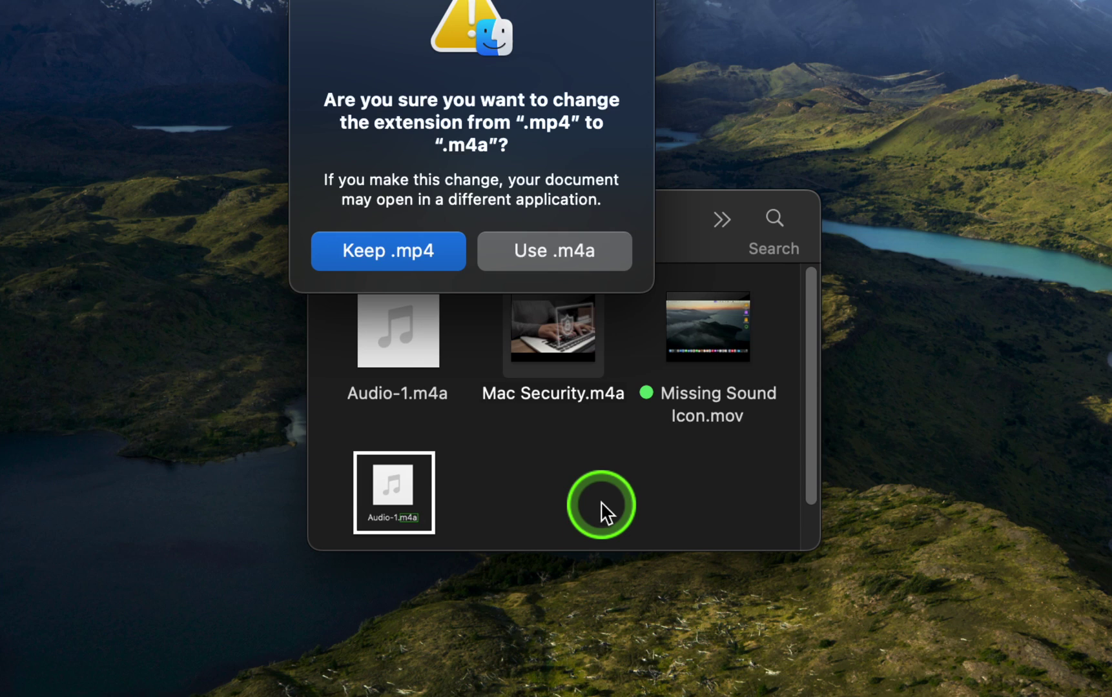
left_click(565, 249)
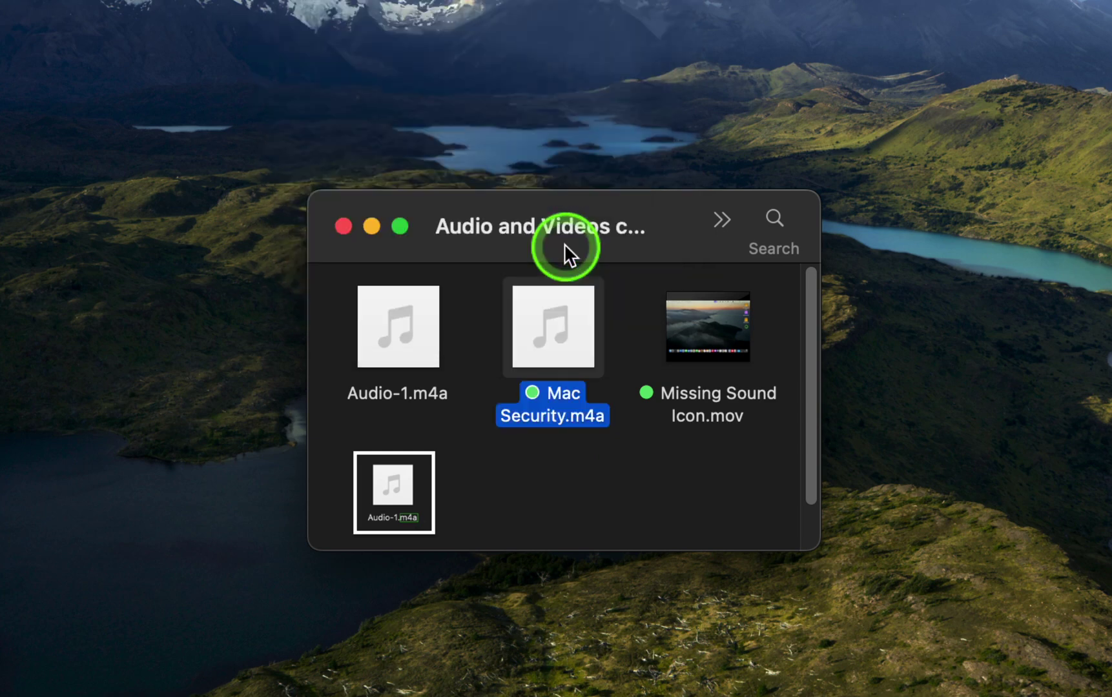
Step: Import Mac Security.m4a into the Voice Memos recordings list
mouse_move(572, 345)
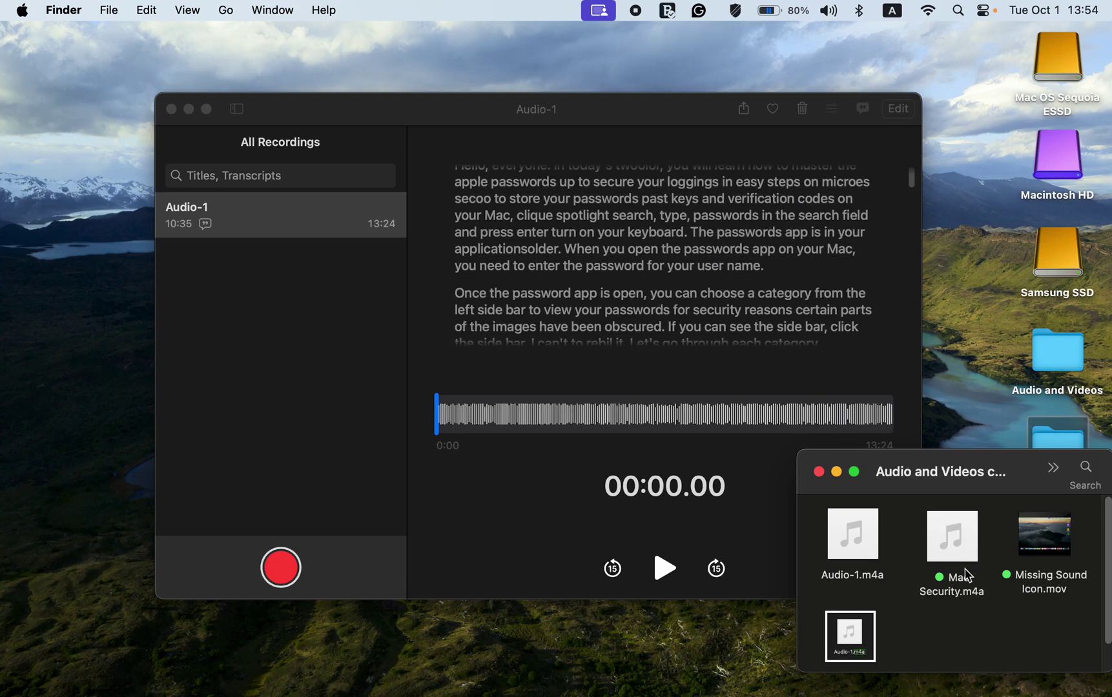
left_click_drag(970, 567, 268, 351)
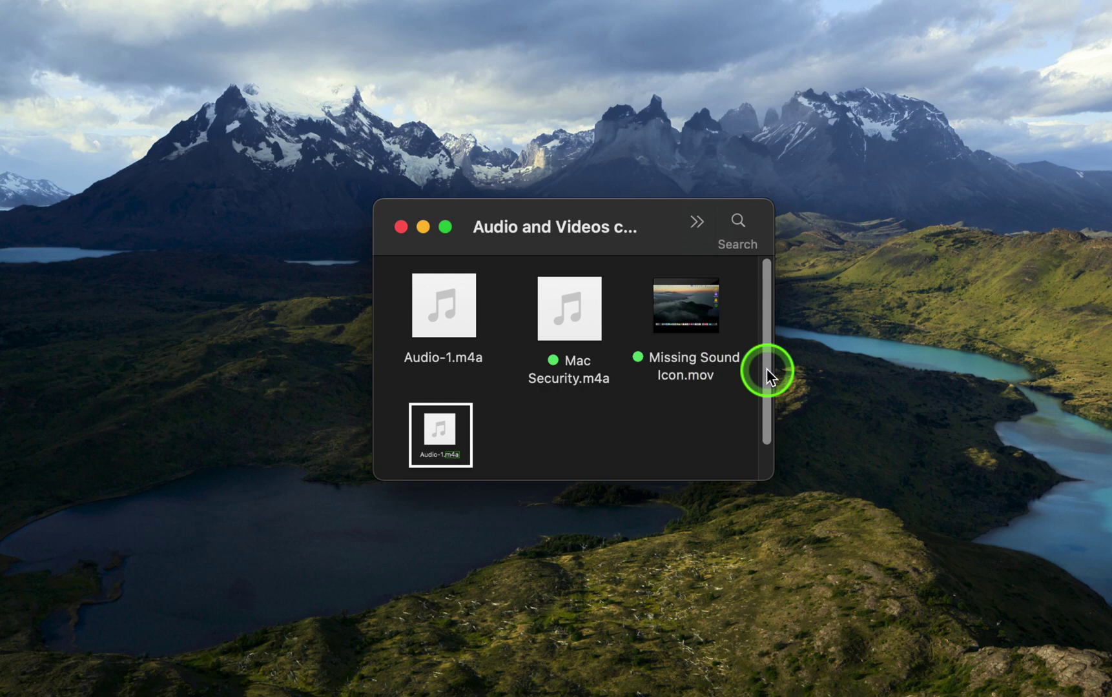
Step: Open Missing Sound Icon.mov in QuickTime Player
right_click(710, 311)
mouse_move(732, 352)
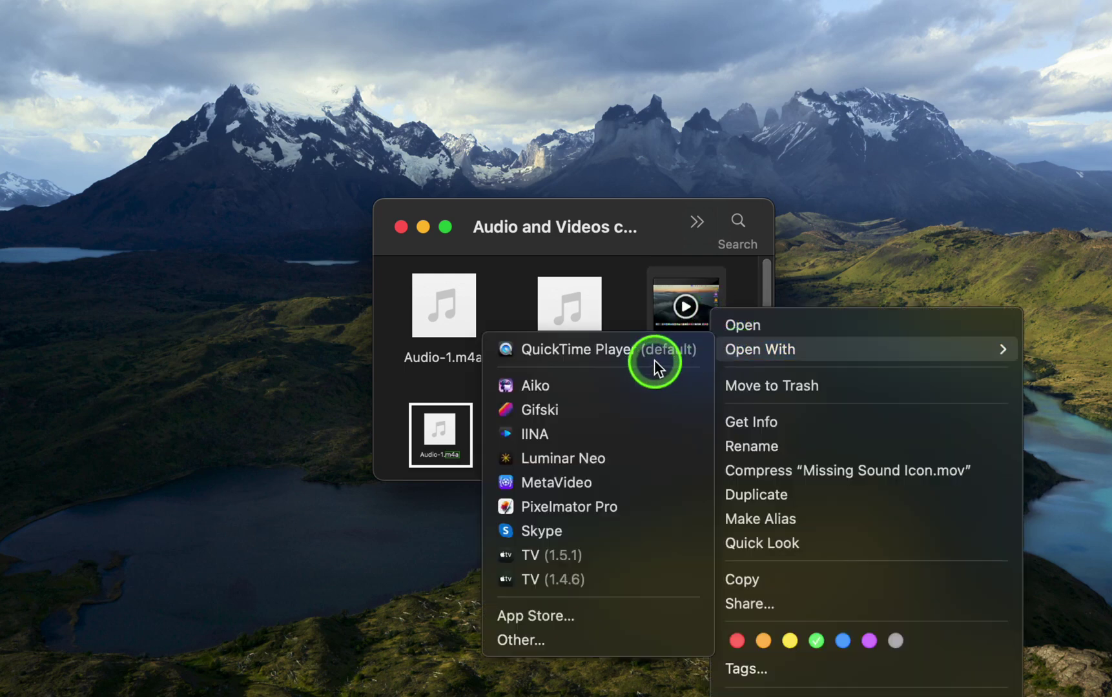
left_click(600, 365)
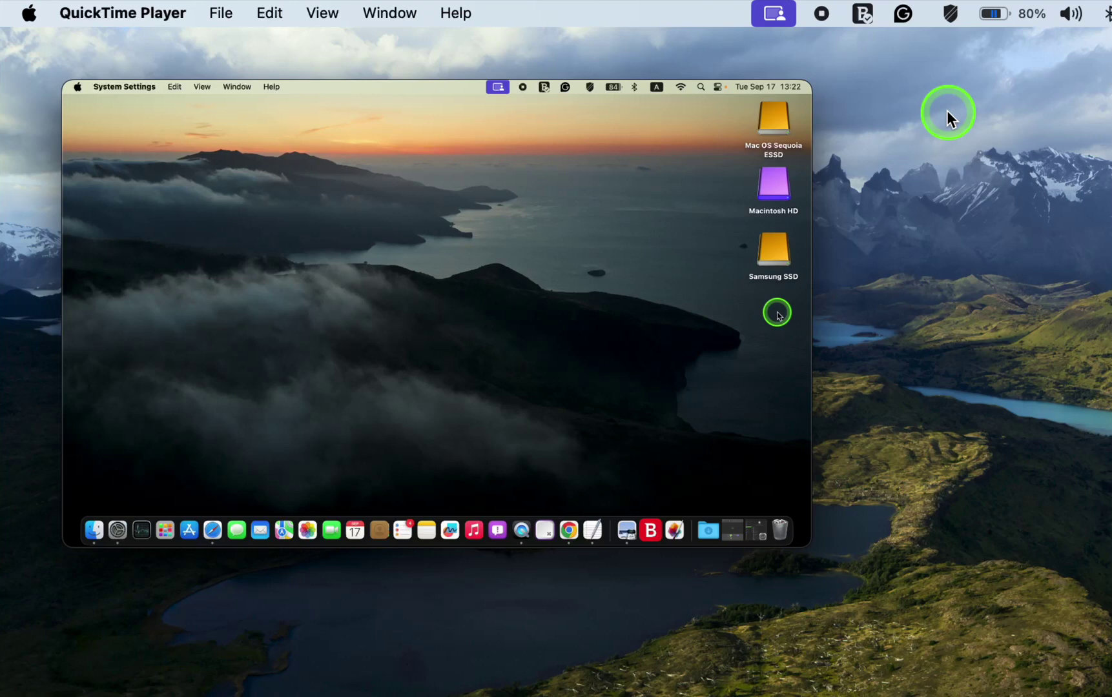
Step: Export the video as Audio Only, saving Missing Sound Icon.m4a to the Desktop
left_click(225, 14)
mouse_move(283, 370)
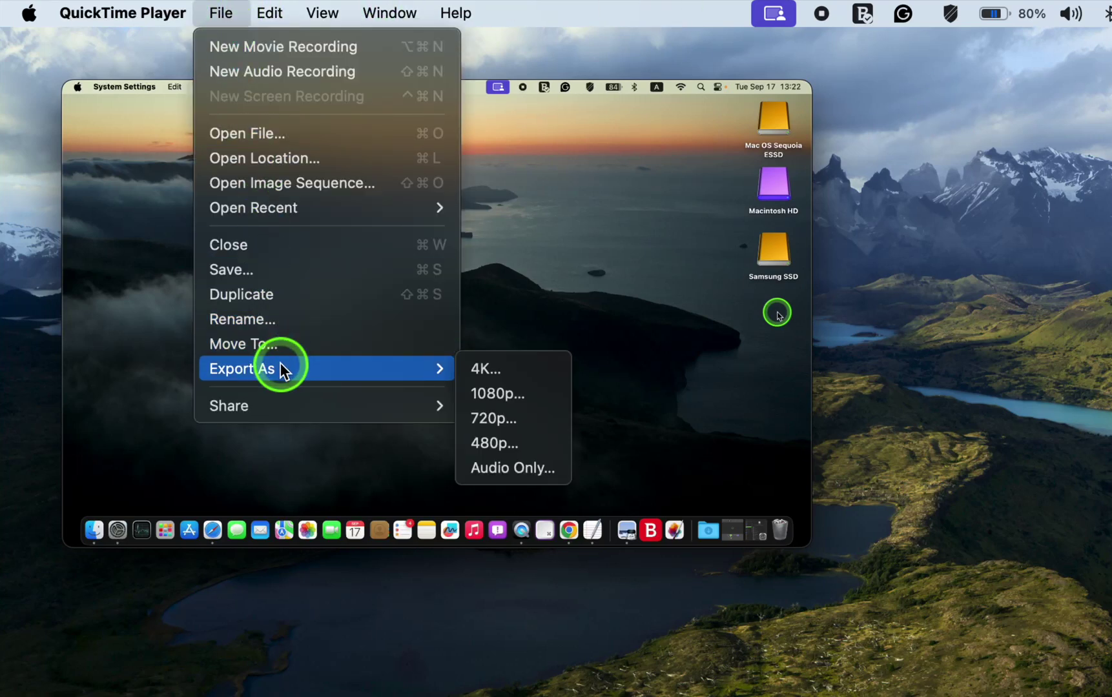
left_click(525, 466)
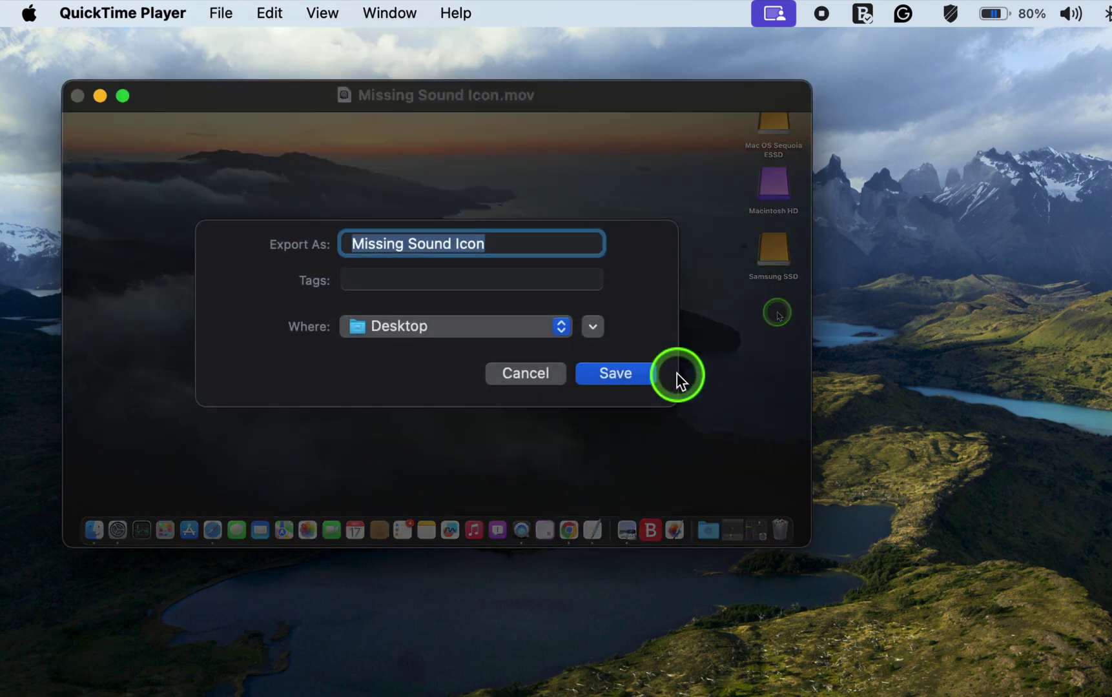
left_click(622, 374)
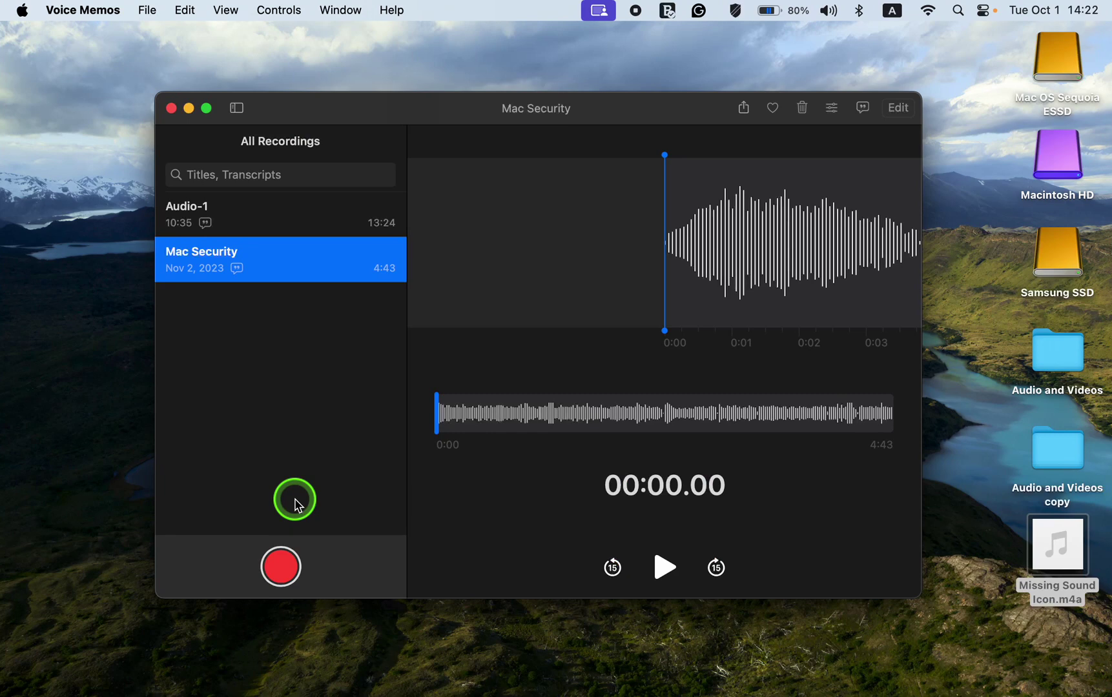
Step: Import Missing Sound Icon.m4a as a 0:46 recording and show its transcript
left_click_drag(1043, 560, 283, 392)
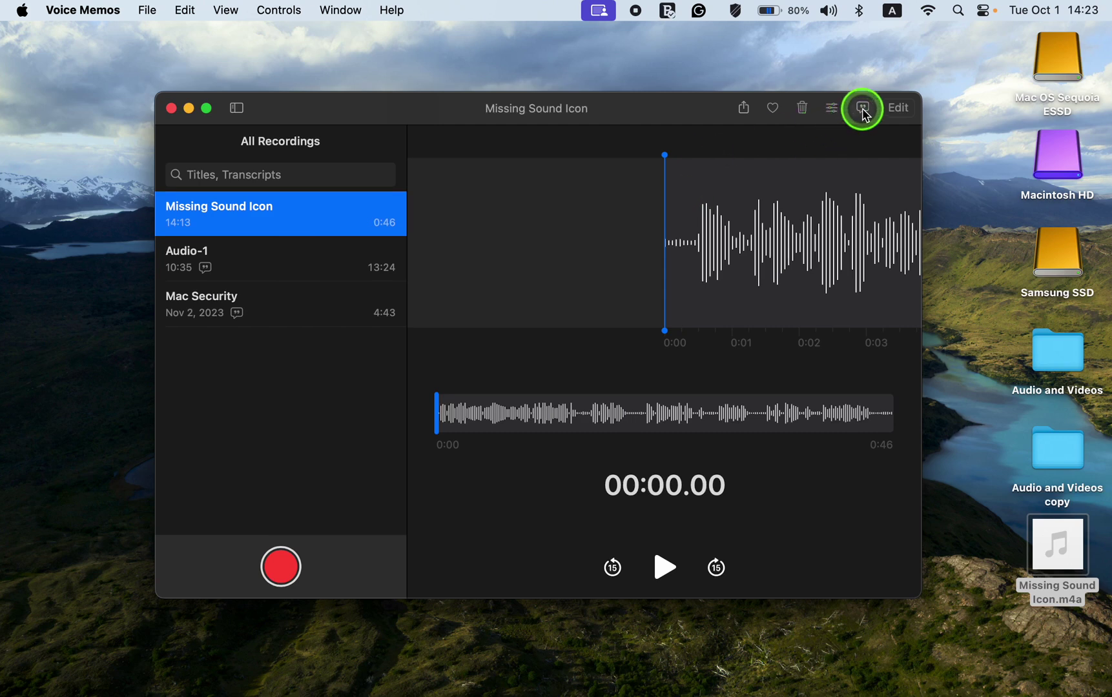
left_click(864, 109)
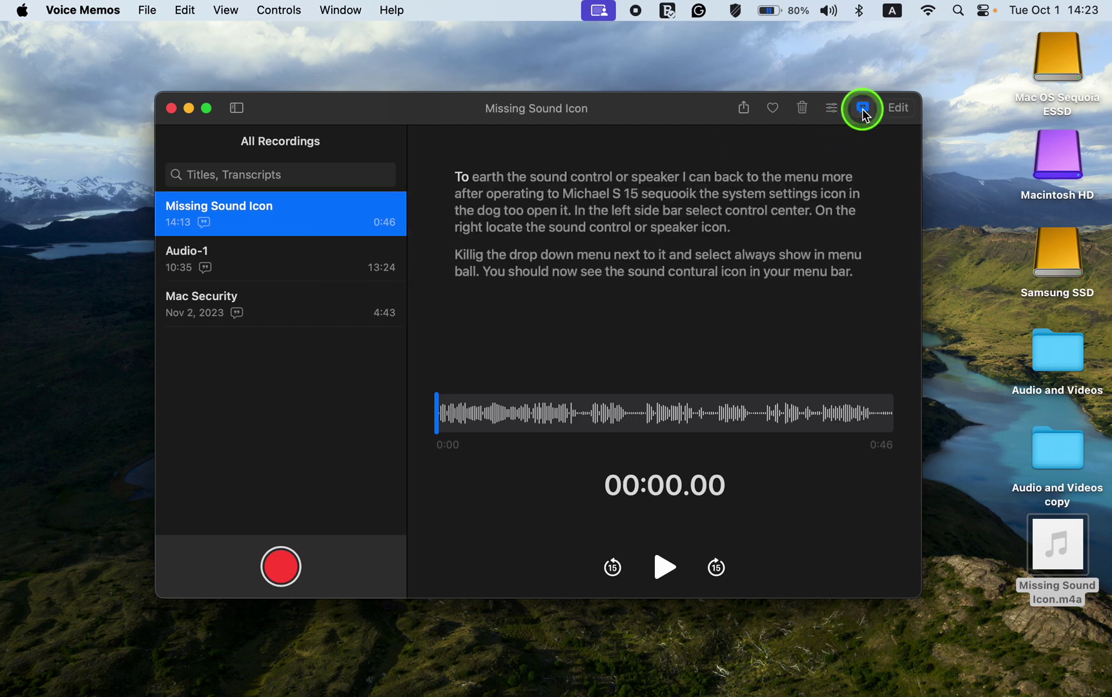